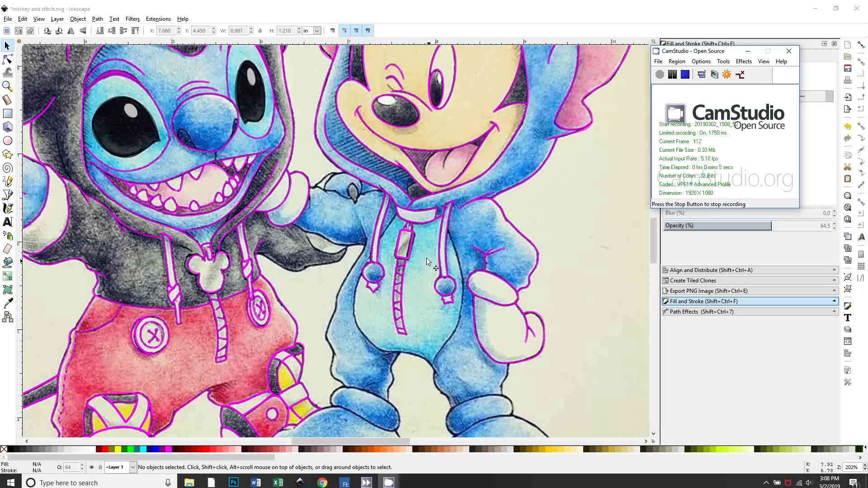
Step: Examine the traced magenta outlines and the untraced belly, legs and feet of Mickey's blue costume
scroll(427, 261, "down", 4)
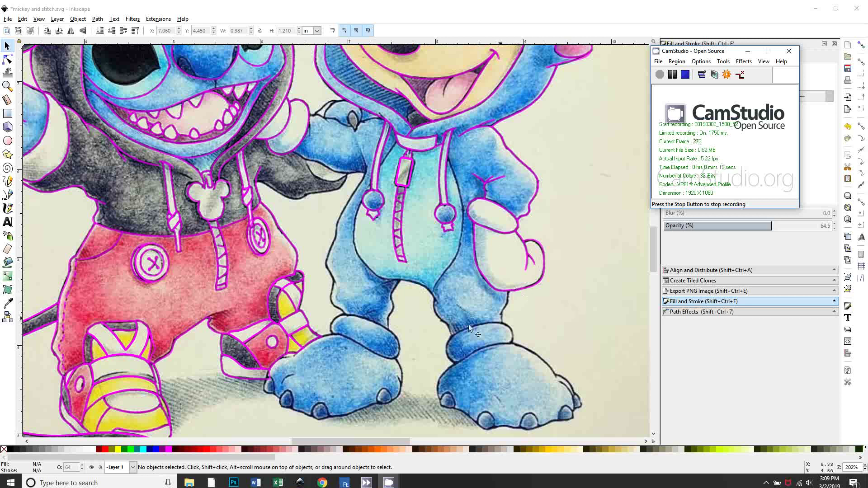
scroll(457, 284, "up", 3)
scroll(455, 274, "down", 1)
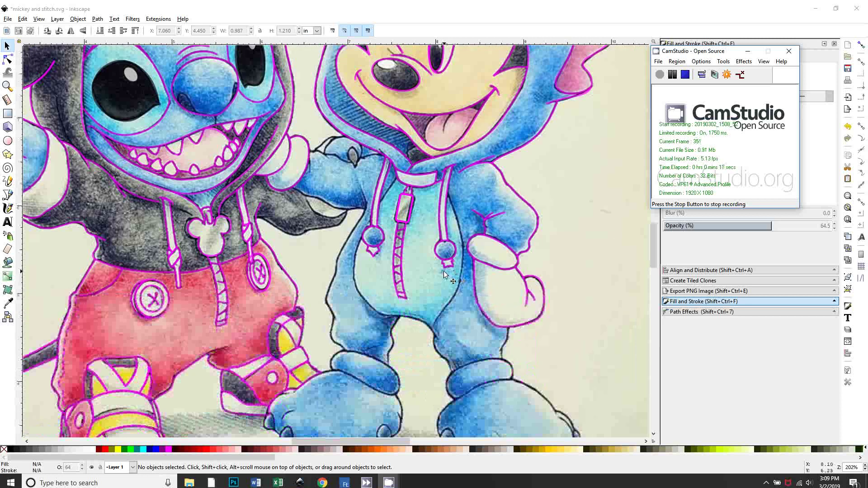
scroll(444, 275, "down", 3)
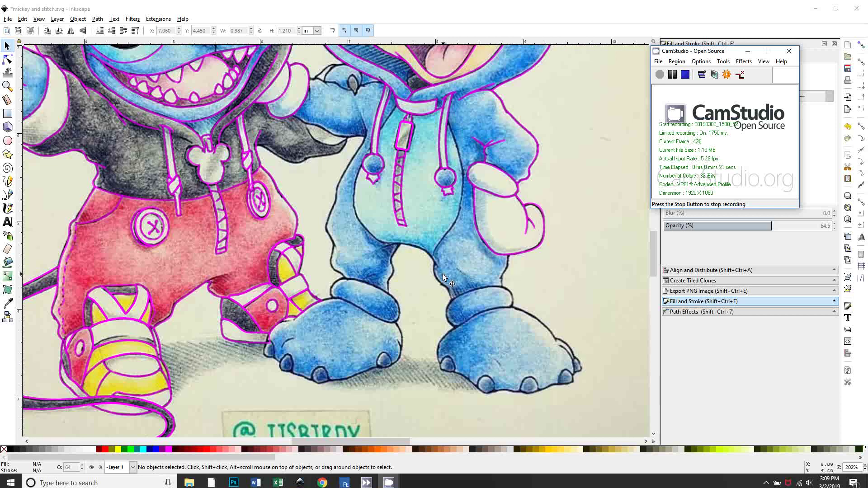
scroll(443, 277, "up", 3)
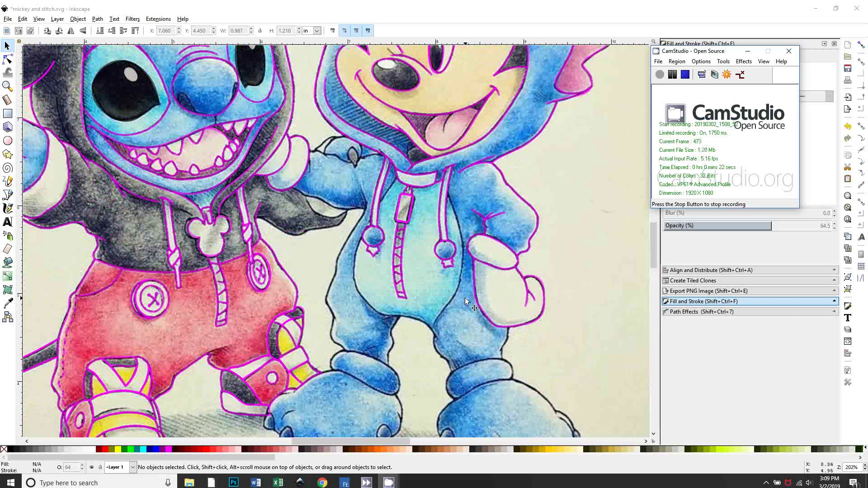
left_click(450, 301)
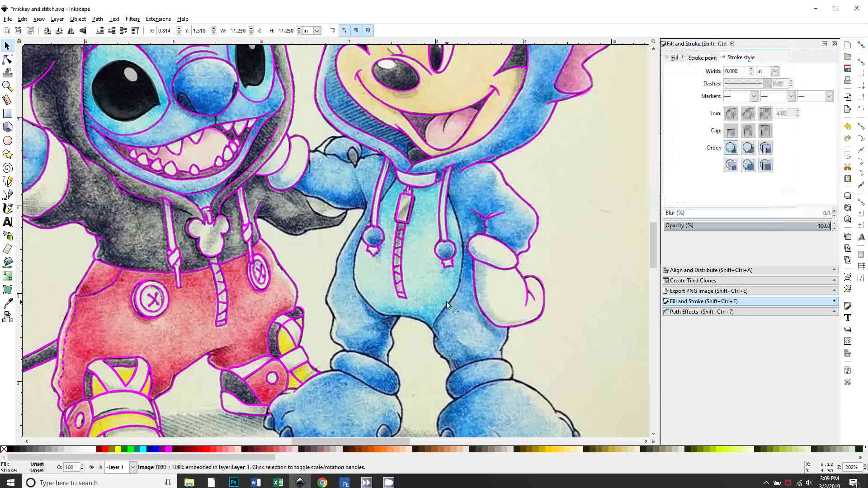
key("plus")
scroll(434, 317, "down", 5)
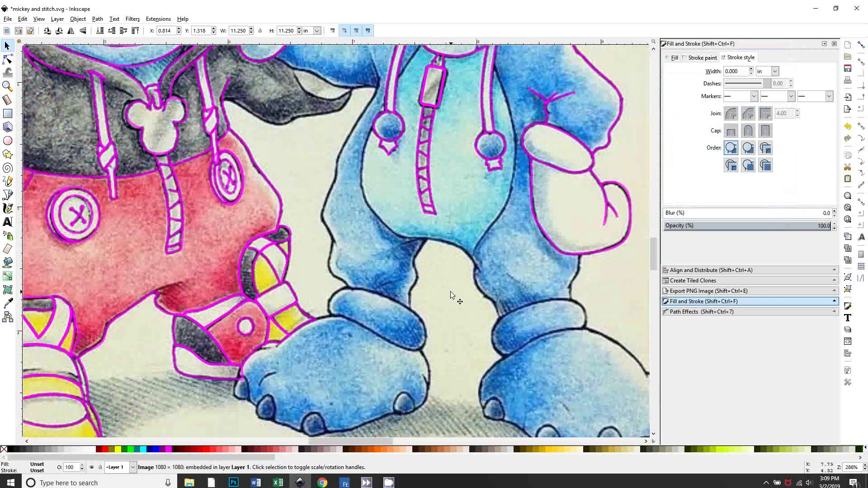
key("plus")
left_click_drag(429, 220, 383, 299)
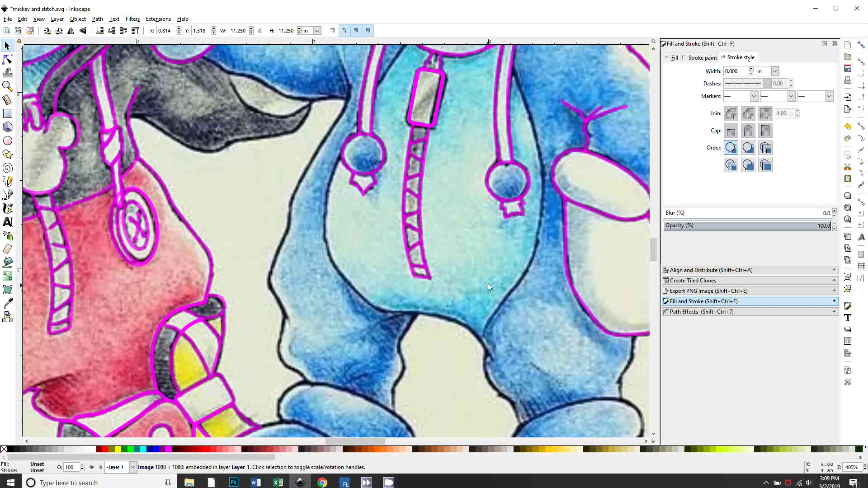
Step: Activate the Bezier pen with Spiro path mode for drawing smooth curves
left_click(8, 195)
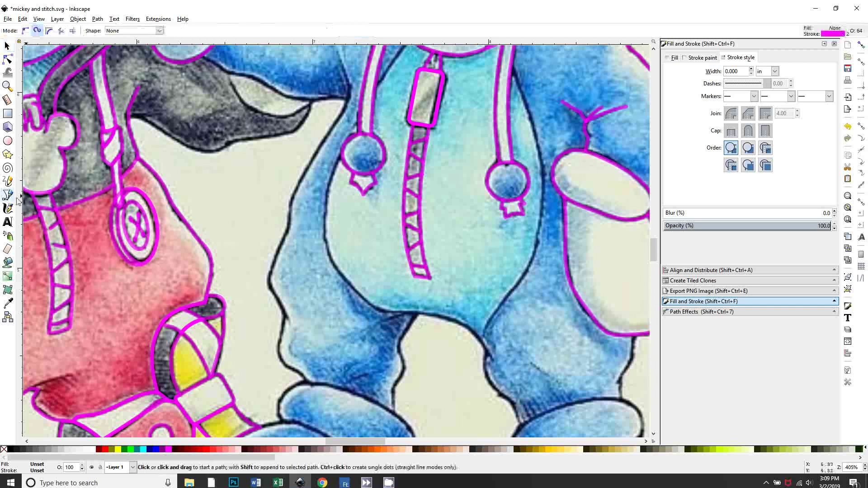
left_click(38, 31)
left_click(26, 31)
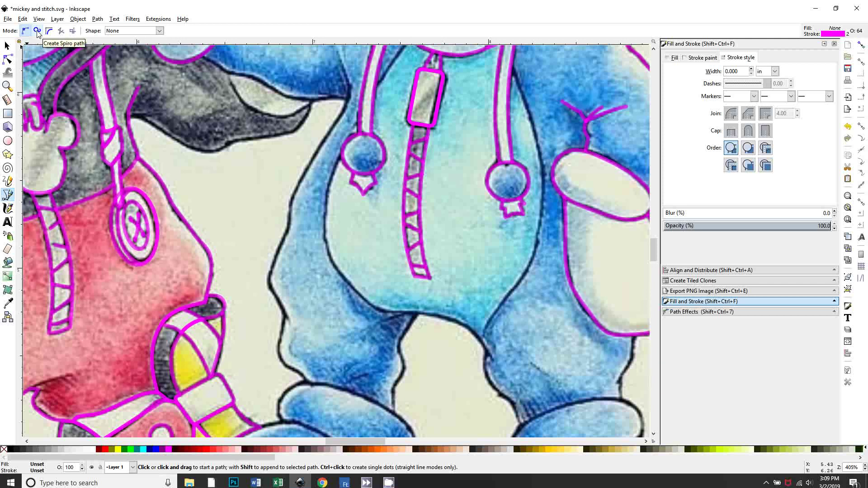
left_click(37, 31)
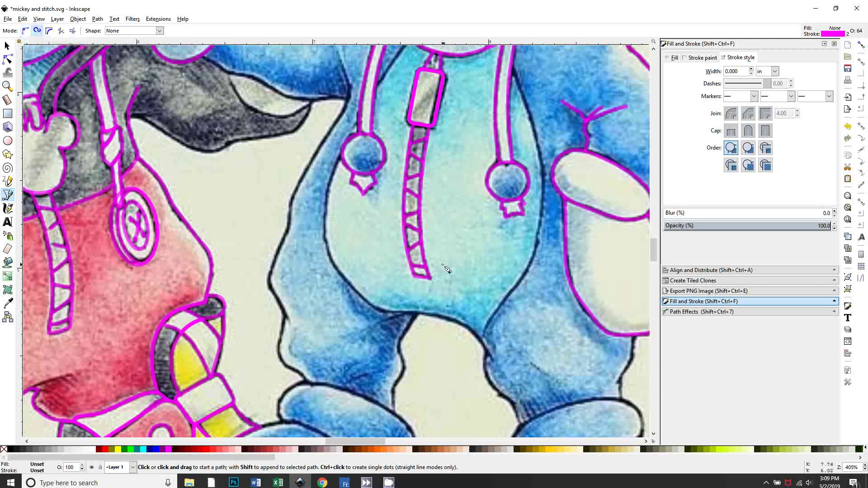
Step: Draw a loose spiral test curve on the blank background beside Mickey and delete it
key("minus")
key("minus")
left_click_drag(537, 249, 252, 259)
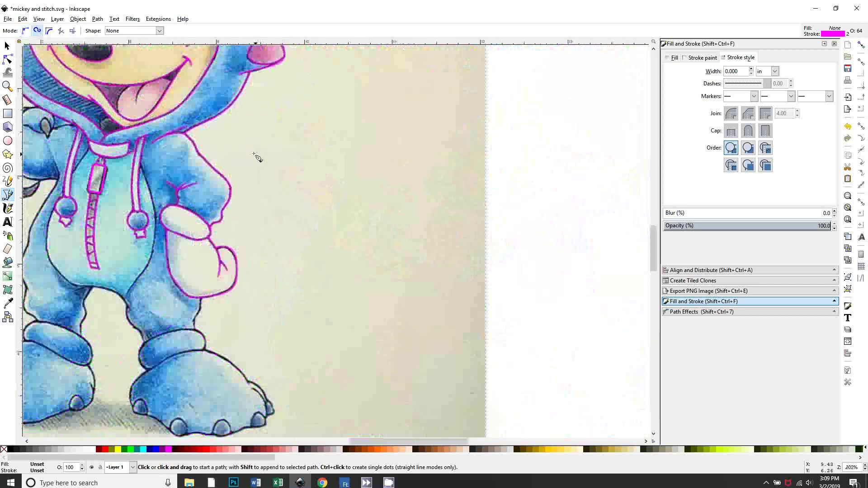
left_click_drag(251, 147, 277, 174)
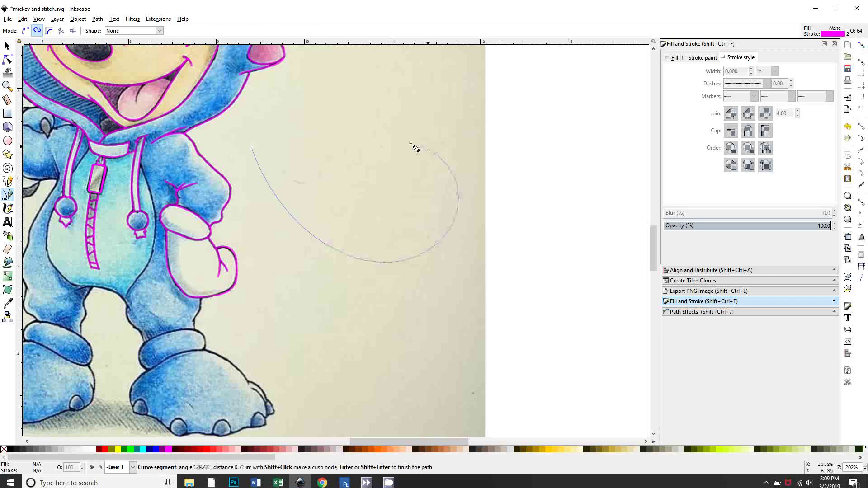
left_click(348, 180)
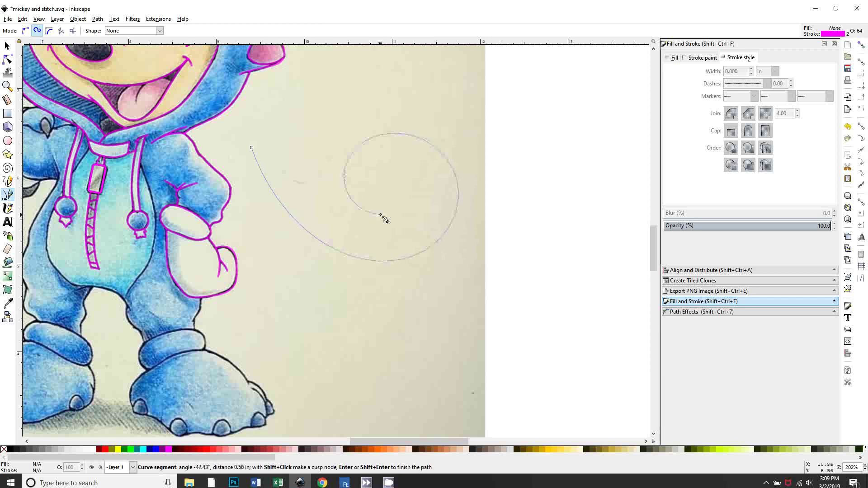
double_click(387, 193)
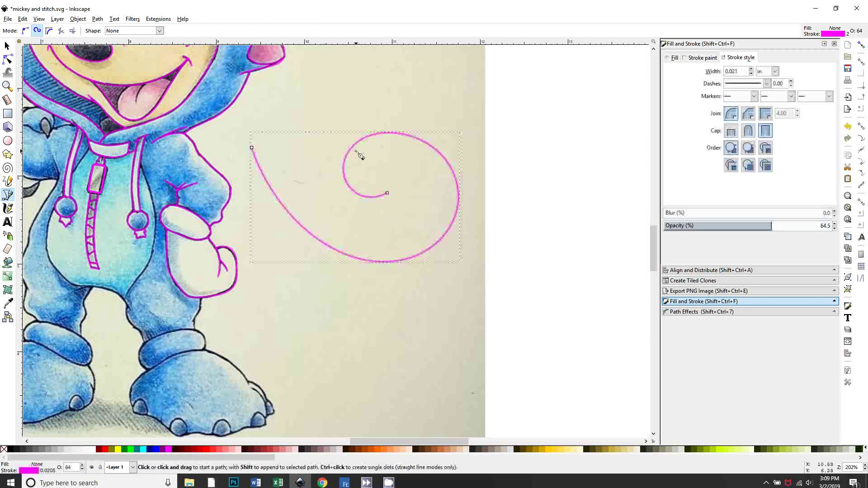
left_click(8, 46)
key("Delete")
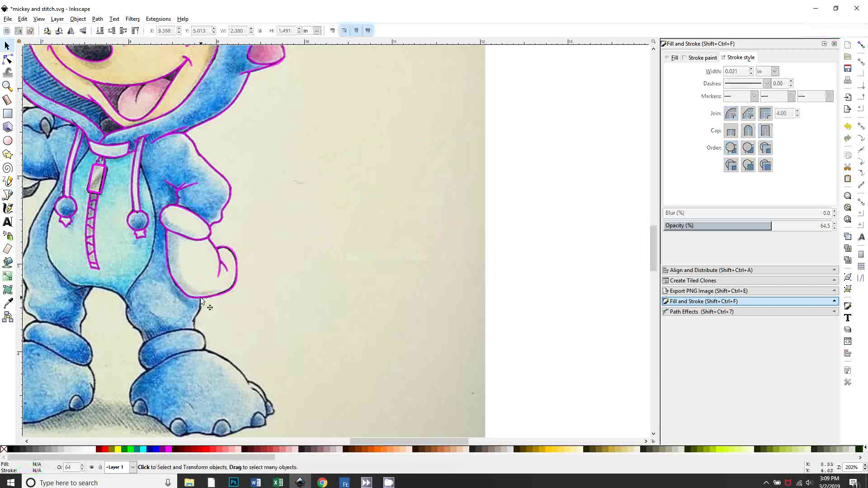
Step: Start a Spiro path at the left drawstring pompom and trace the belly panel's left edge down along its curve
key("plus")
left_click_drag(200, 297, 598, 293)
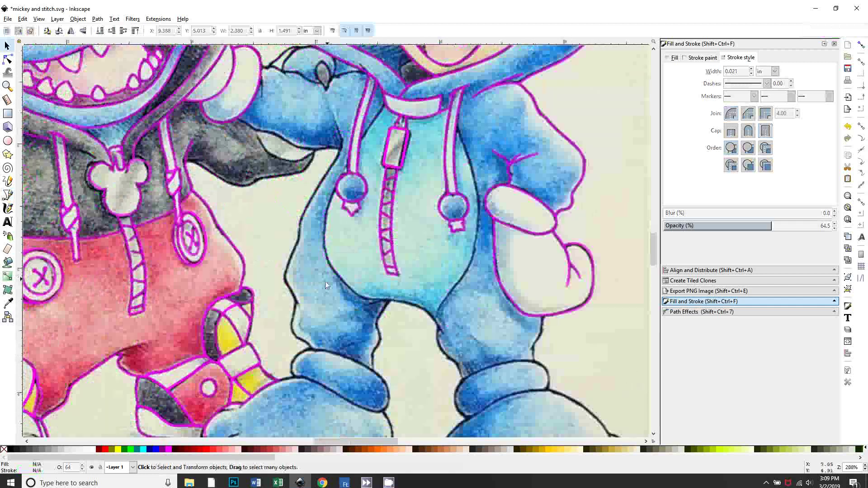
scroll(325, 281, "up", 1)
scroll(303, 167, "down", 1)
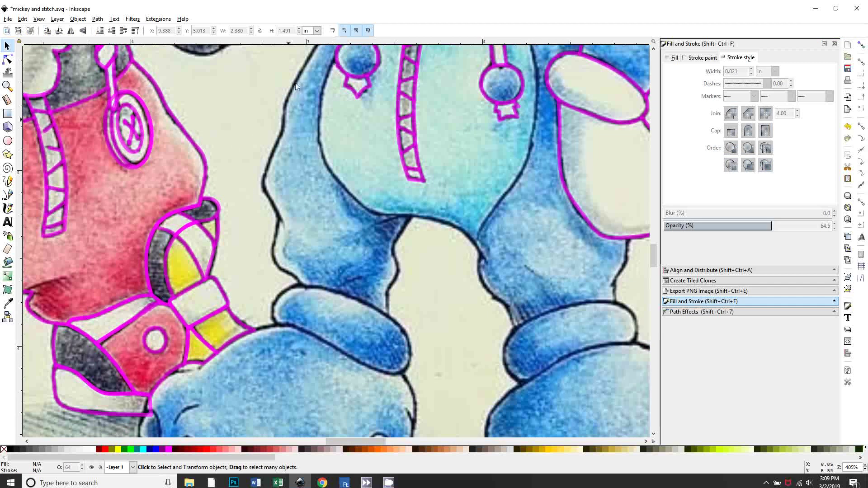
scroll(406, 285, "up", 3)
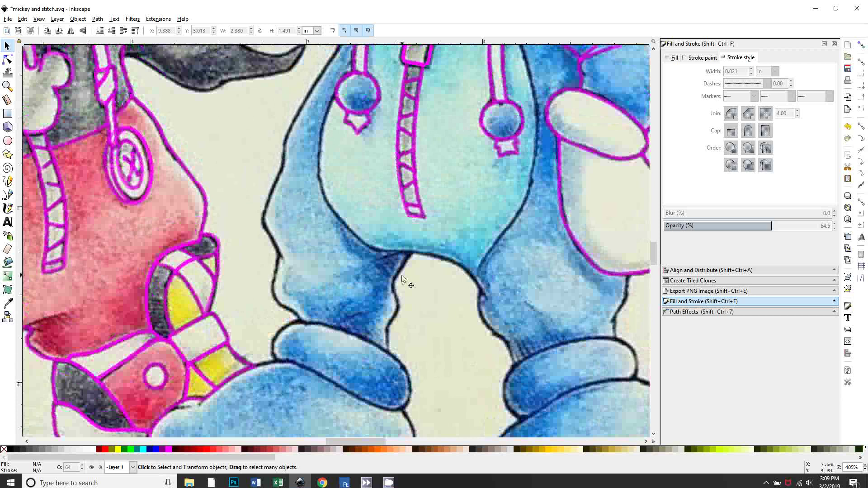
scroll(358, 217, "up", 1)
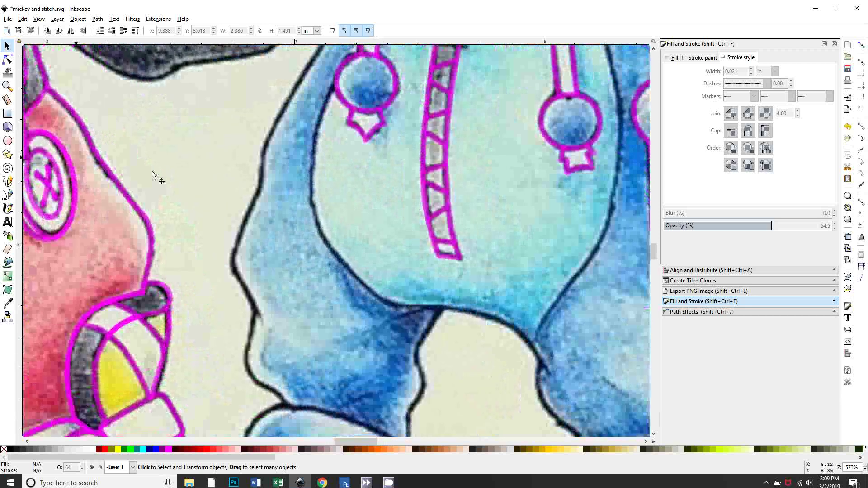
scroll(378, 195, "up", 1)
scroll(332, 307, "up", 4)
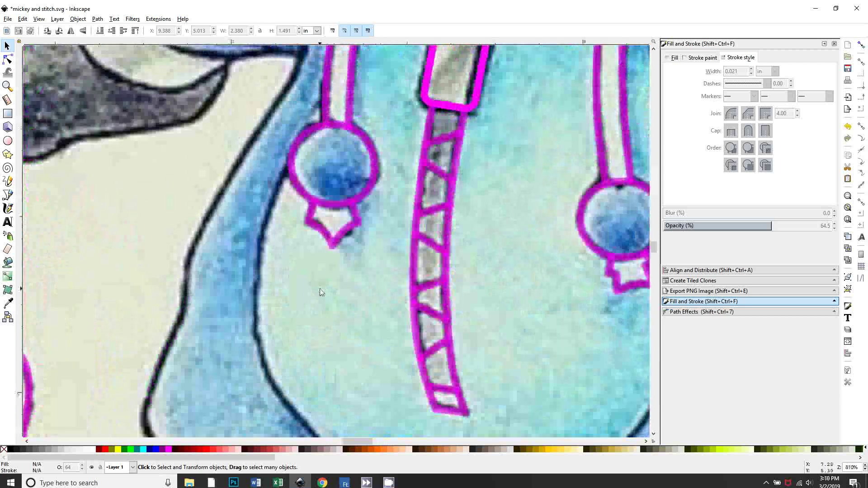
scroll(310, 281, "up", 1)
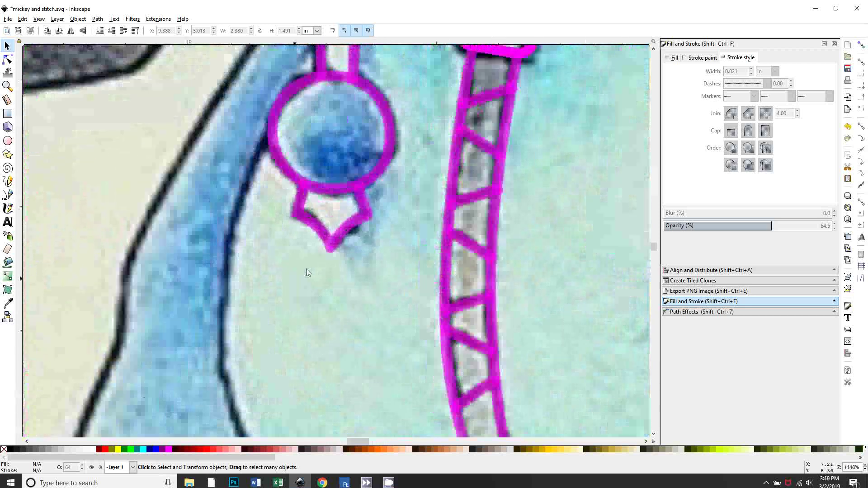
left_click(7, 194)
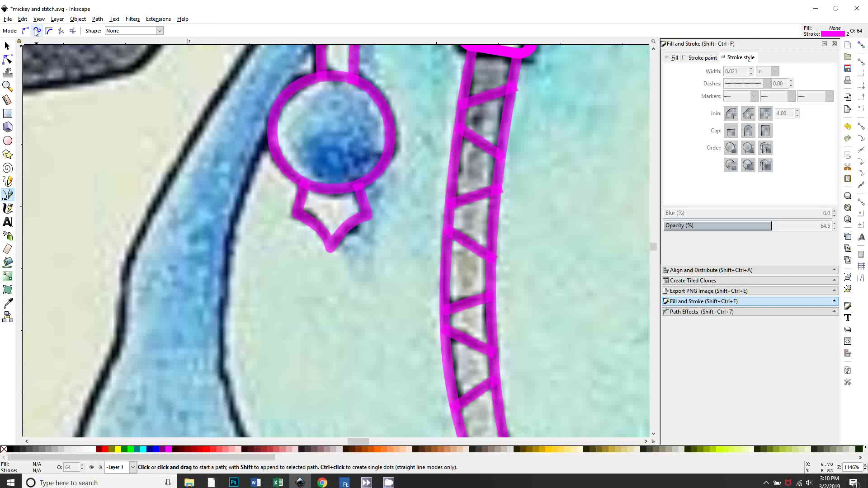
left_click(273, 137)
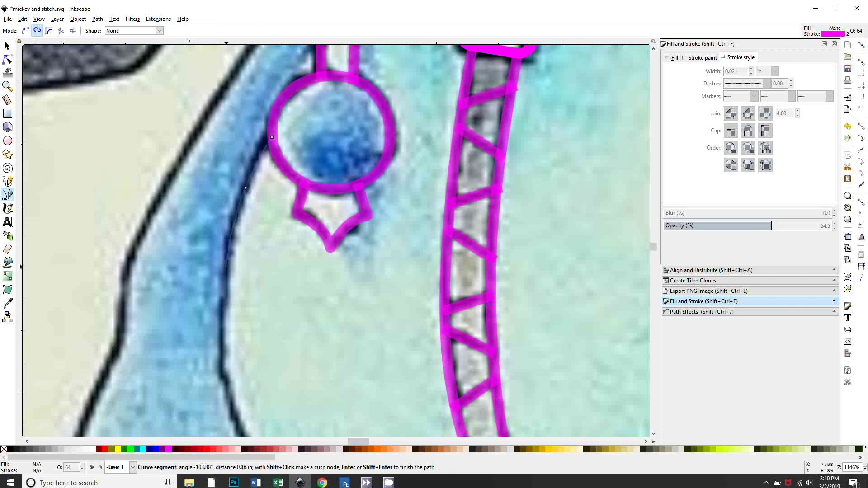
scroll(228, 271, "down", 5)
scroll(236, 266, "down", 5)
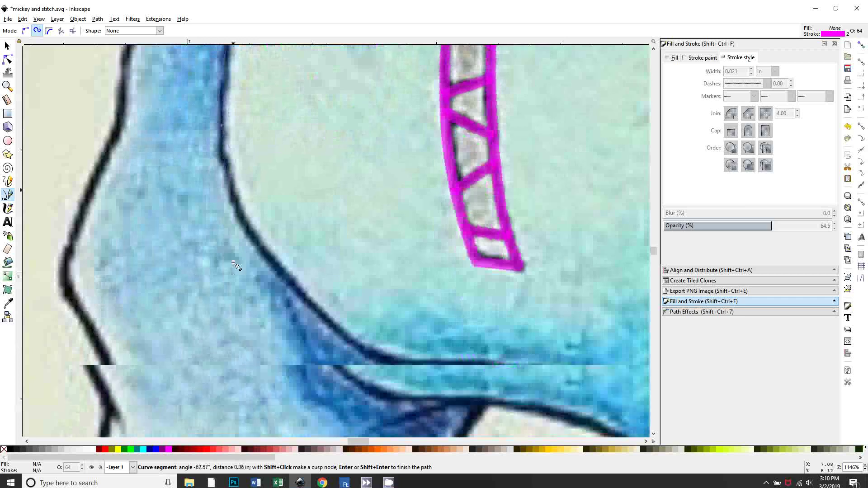
left_click(246, 224)
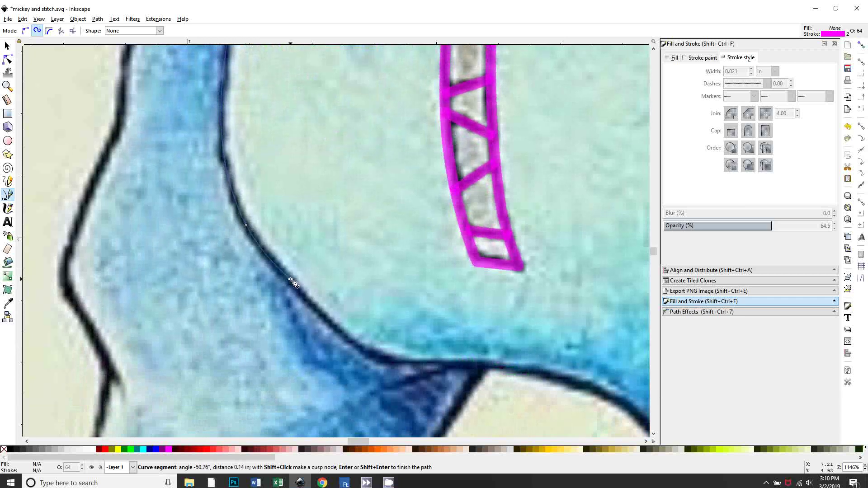
left_click(290, 279)
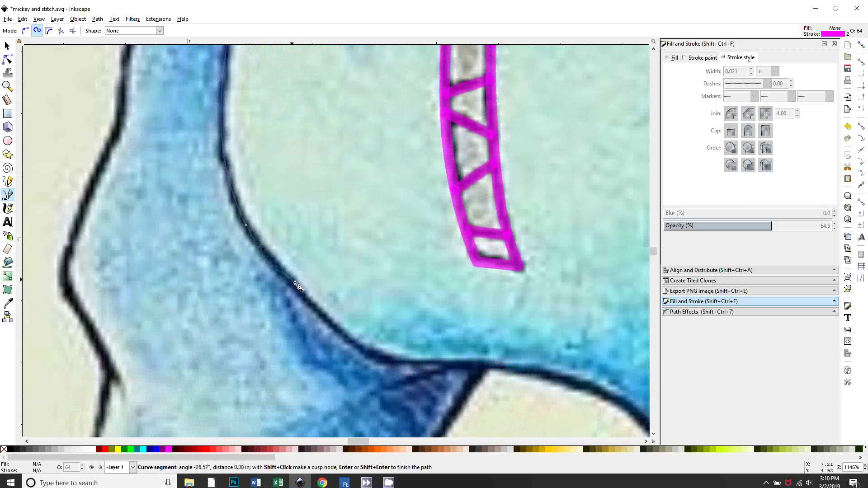
Step: Continue the path along the belly's lower edge and over the crotch arch, finishing it just inside the right leg
left_click(353, 348)
left_click(391, 360)
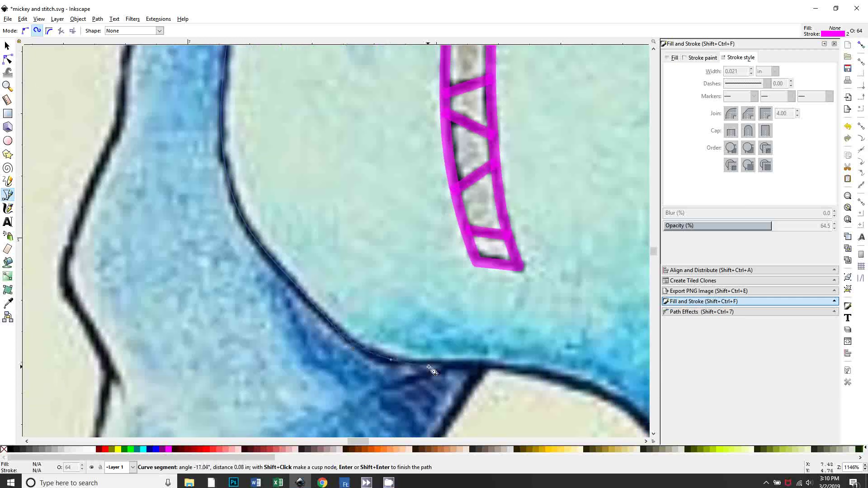
left_click(483, 362)
left_click_drag(563, 381, 299, 263)
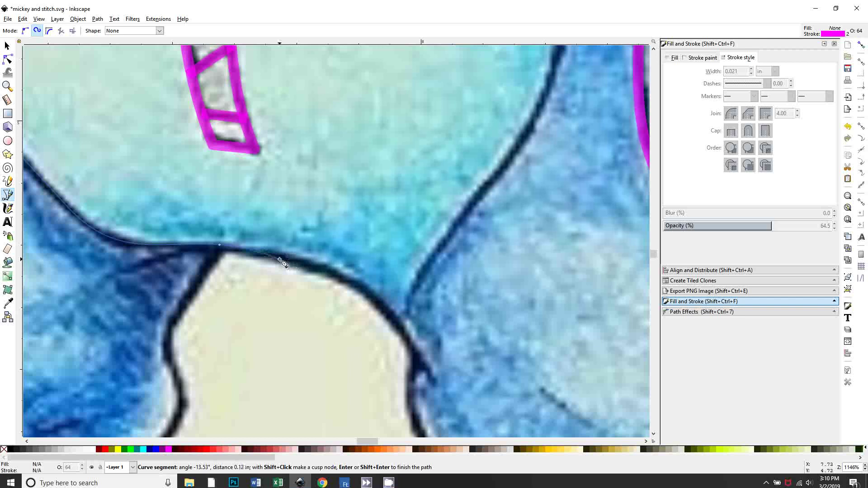
left_click_drag(280, 260, 211, 160)
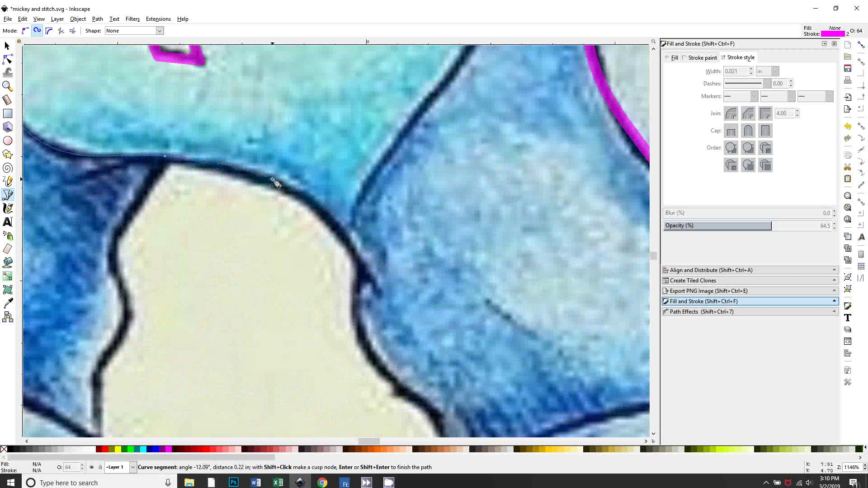
left_click(331, 217)
double_click(379, 297)
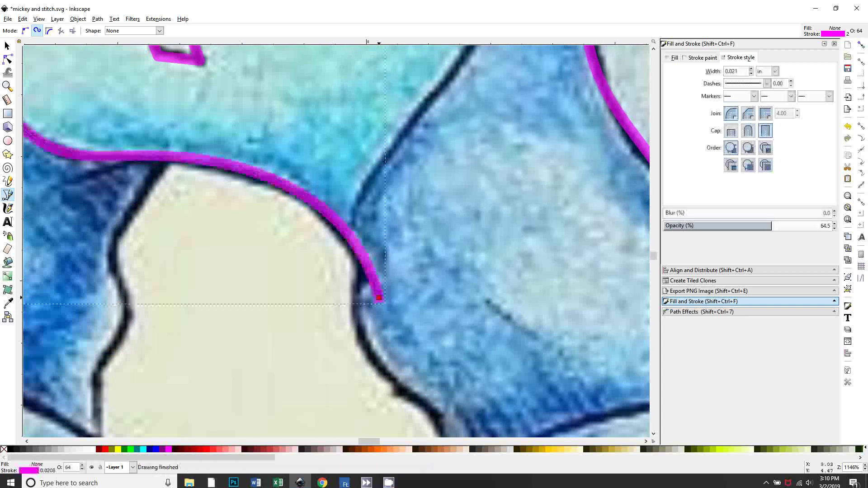
Step: Adjust nodes on the belly path's lower left curve and bottom edge to follow the drawn outline, then deselect the path
key("minus")
key("minus")
key("minus")
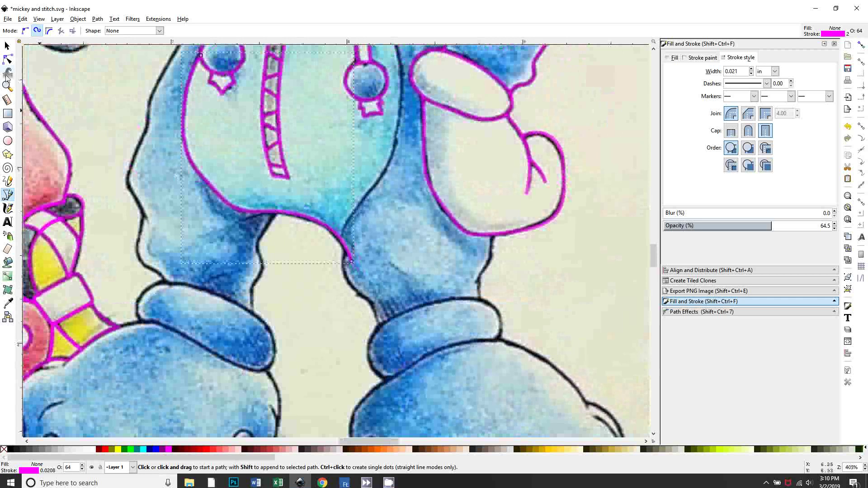
left_click(7, 59)
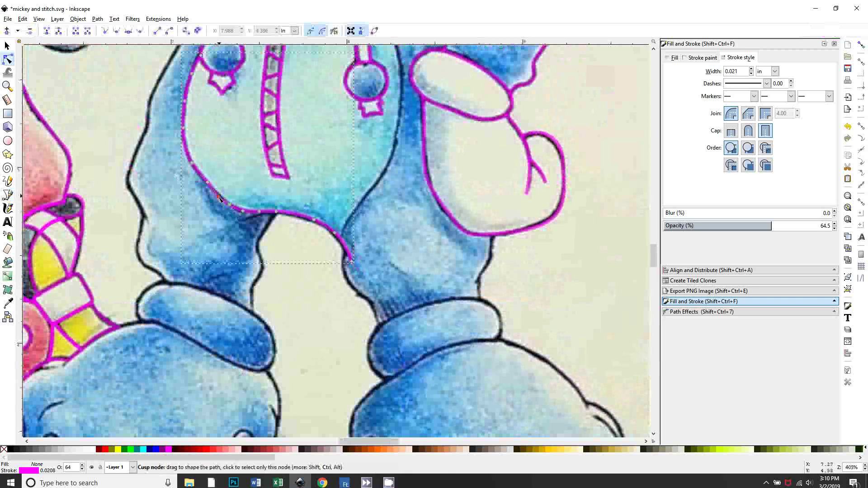
left_click(219, 194)
left_click_drag(219, 194, 204, 184)
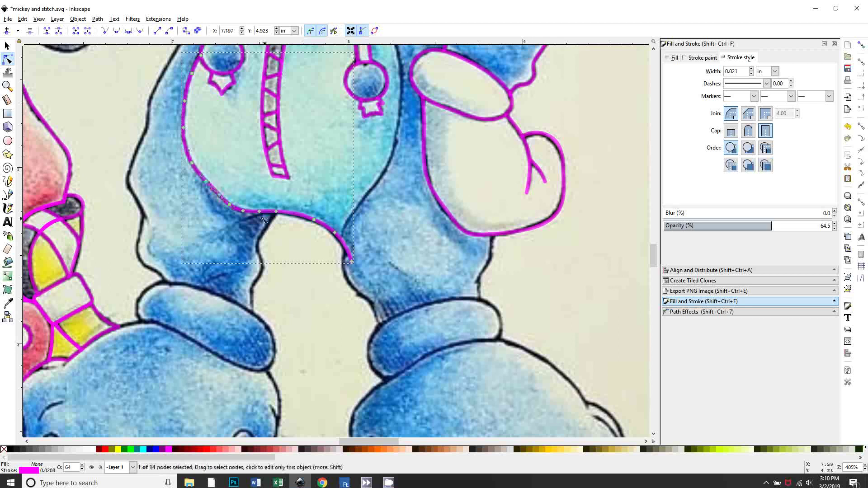
left_click_drag(259, 211, 259, 213)
left_click(300, 261)
left_click(300, 261)
Step: Examine the untraced right leg at the end of the belly path and the stroke style settings in Fill and Stroke
key("plus")
key("plus")
scroll(381, 325, "down", 4)
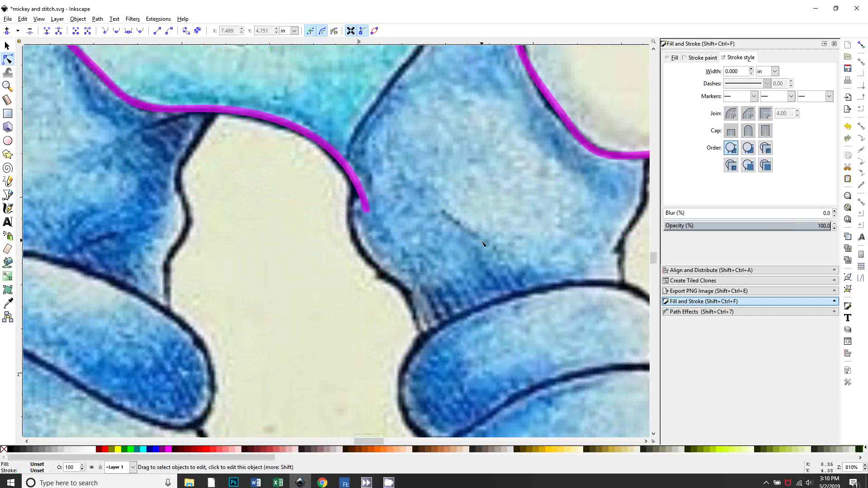
scroll(482, 244, "down", 3)
scroll(357, 278, "right", 6)
left_click_drag(322, 196, 344, 257)
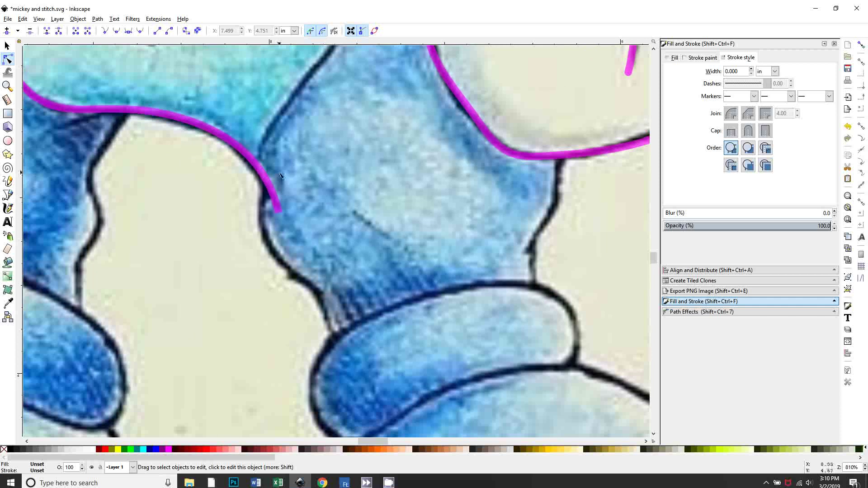
left_click(694, 46)
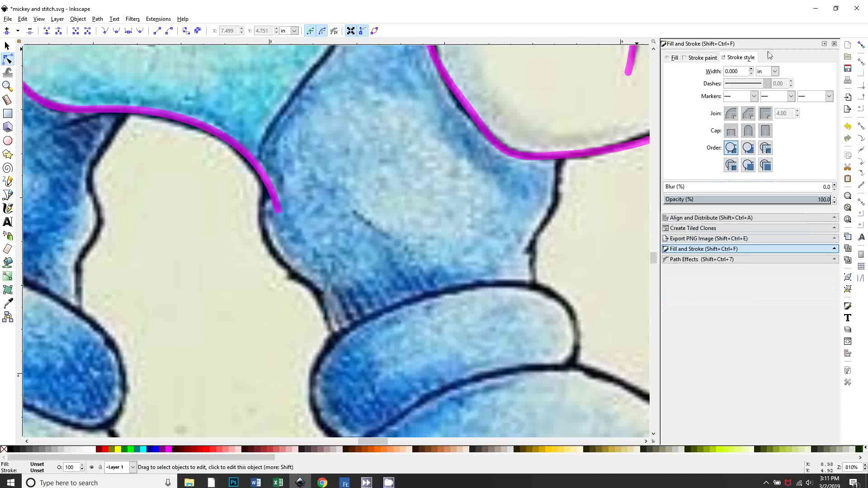
left_click(741, 58)
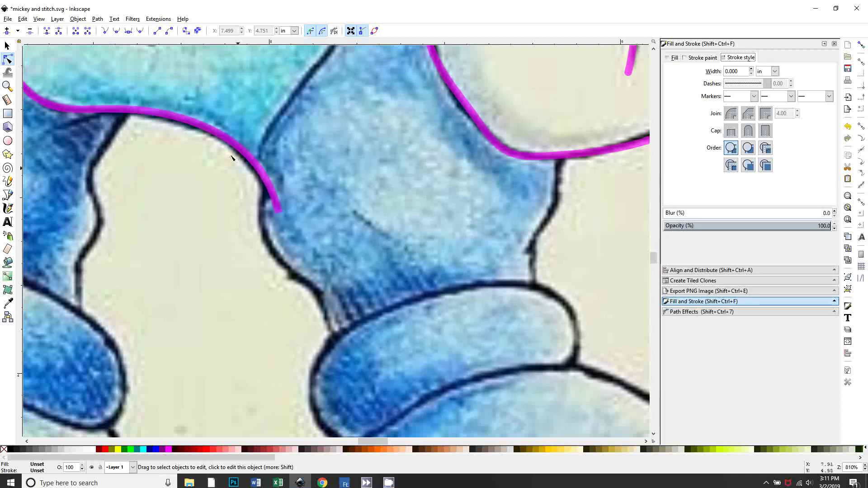
Step: Give the belly panel path round stroke caps, then deselect it
left_click(221, 137)
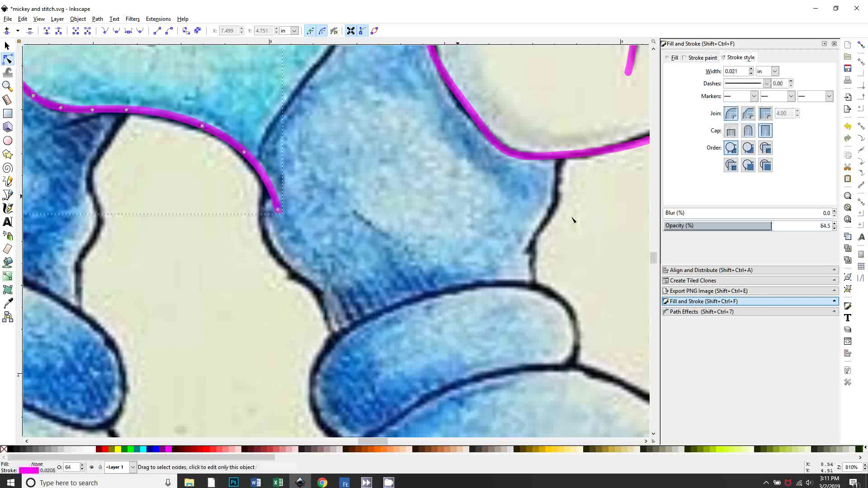
left_click(748, 131)
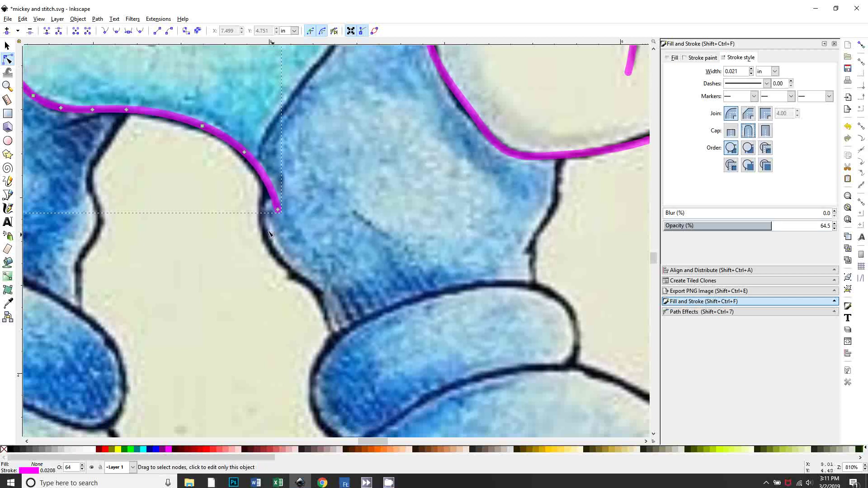
left_click(285, 226)
scroll(271, 235, "up", 3)
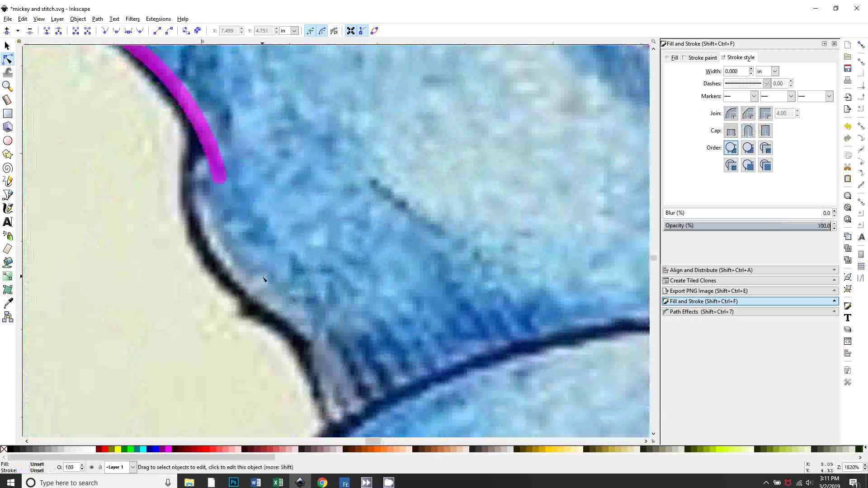
scroll(244, 235, "down", 1)
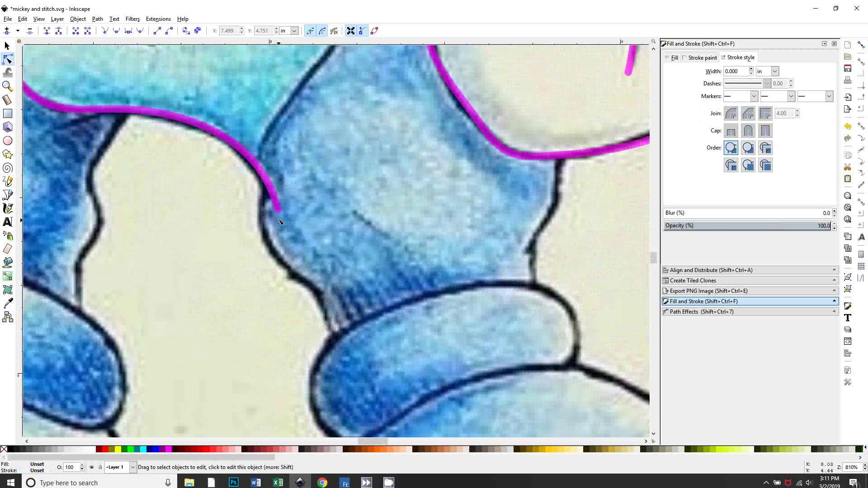
Step: Try Stroke to Path on the belly panel path, then undo the conversion and clear the selection
scroll(296, 264, "down", 1)
left_click_drag(218, 227, 364, 307)
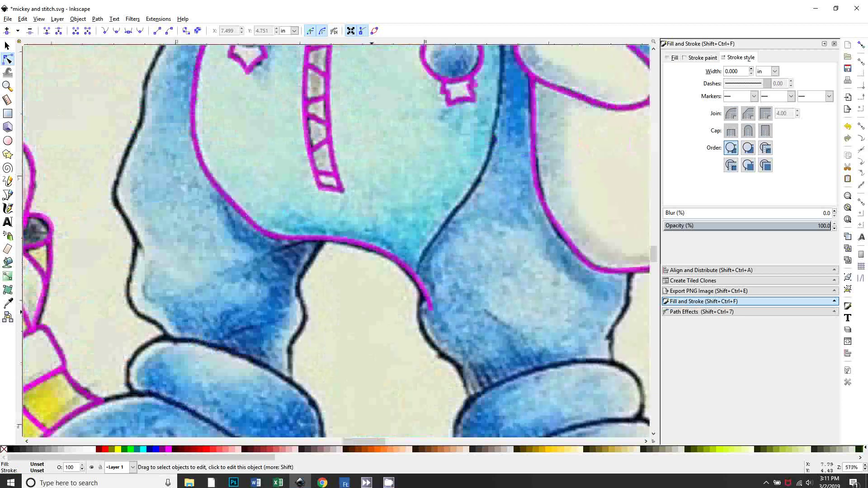
left_click_drag(439, 227, 350, 299)
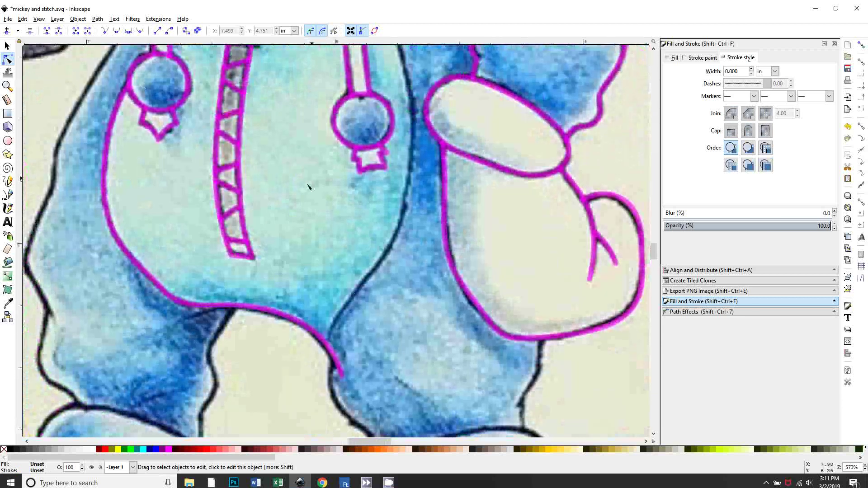
left_click(7, 46)
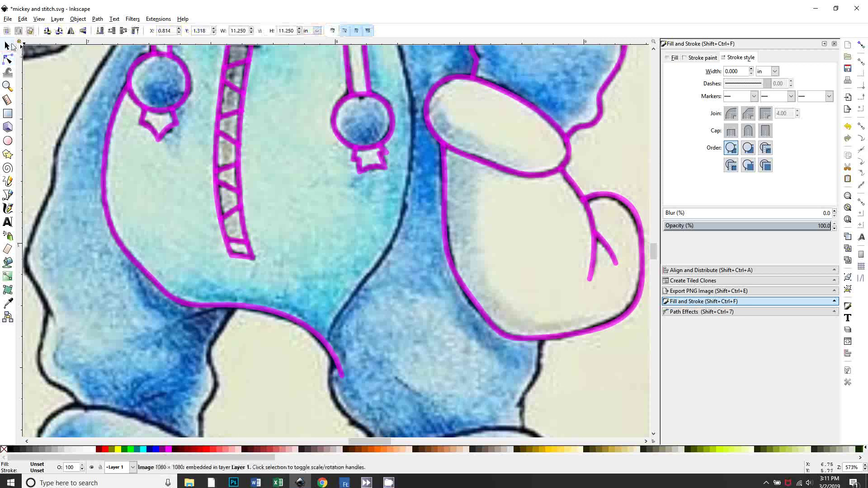
left_click(129, 231)
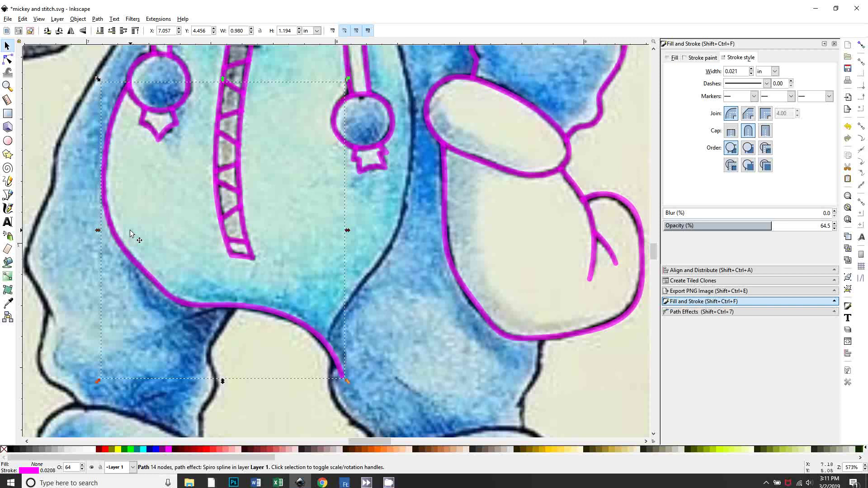
left_click(98, 19)
left_click(108, 37)
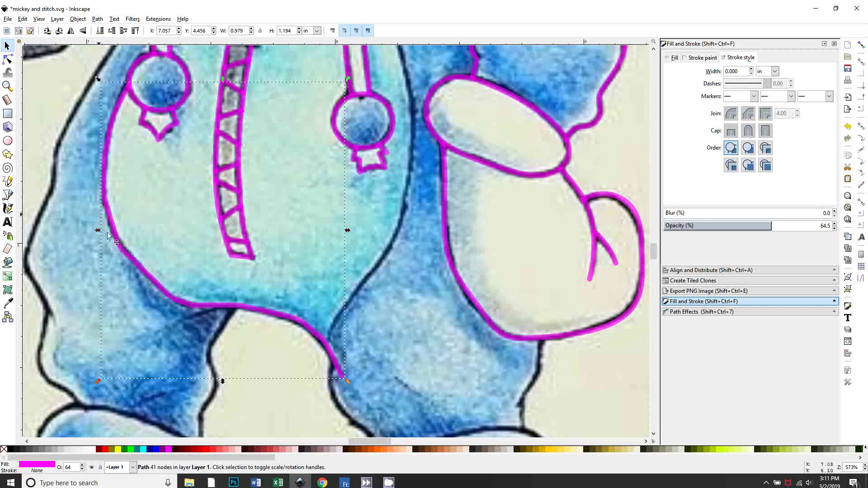
key("Escape")
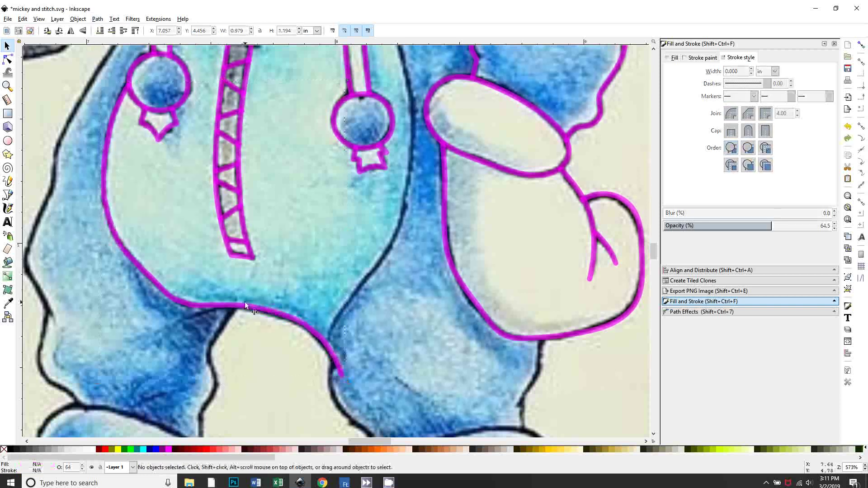
Step: Convert the belly panel's Spiro path to a plain path with Object to Path and show its nodes
left_click(114, 236)
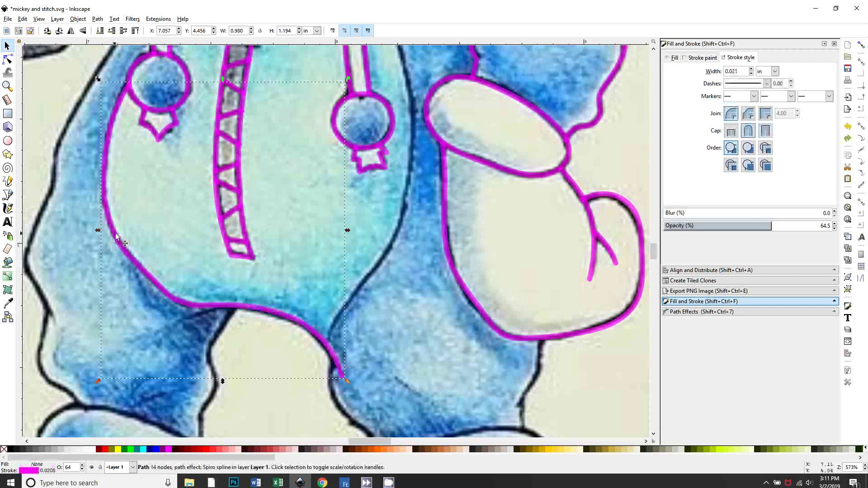
left_click(97, 19)
left_click(116, 30)
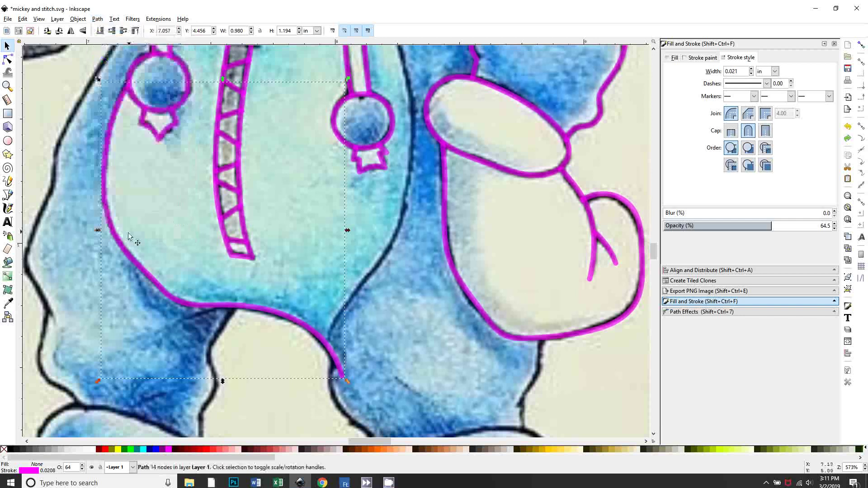
key("n")
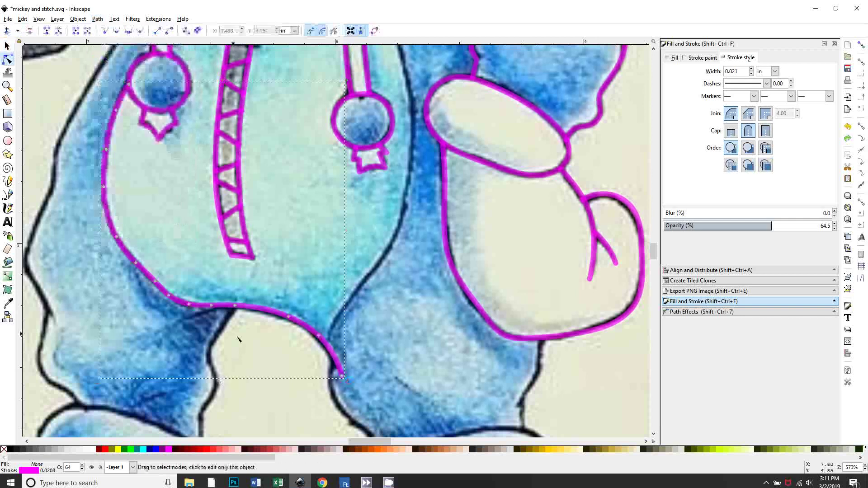
Step: Delete a surplus node on the belly path's crotch arch and another on its lower left curve
left_click(288, 317)
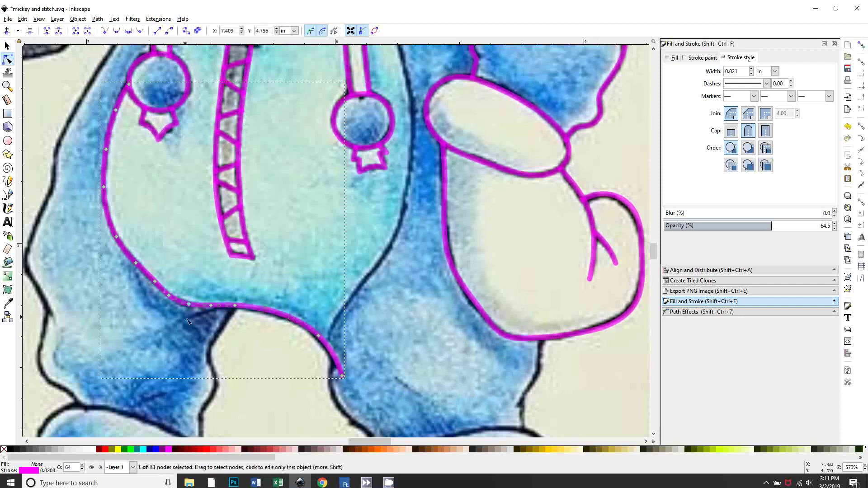
key("Escape")
left_click(116, 133)
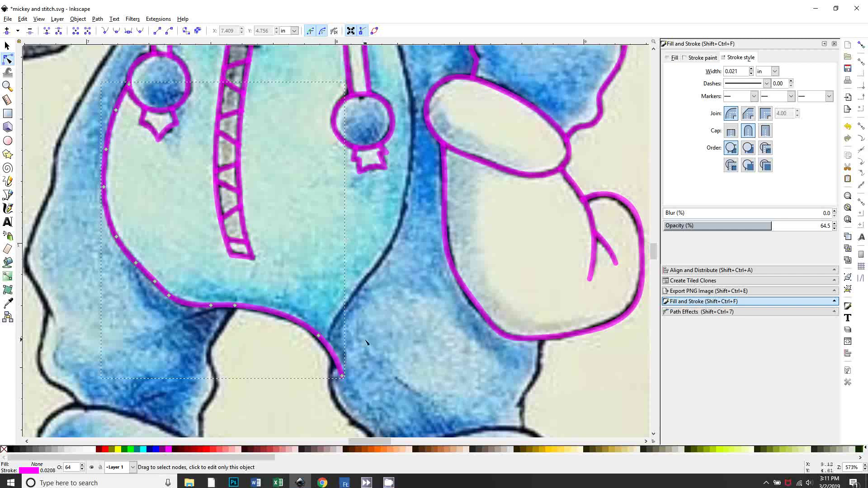
Step: Start a Spiro path at the right drawstring and trace the belly panel's right edge down past the pompom
left_click_drag(365, 340, 332, 373)
scroll(409, 325, "up", 3)
scroll(408, 326, "right", 3)
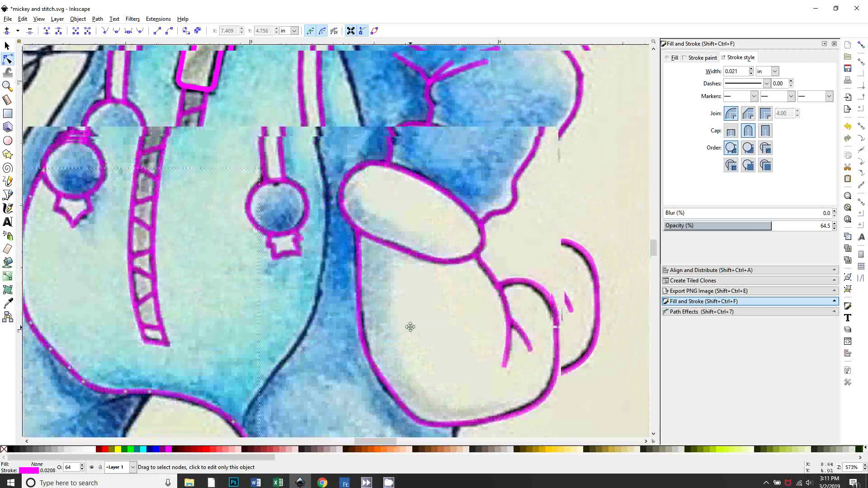
scroll(256, 146, "up", 5)
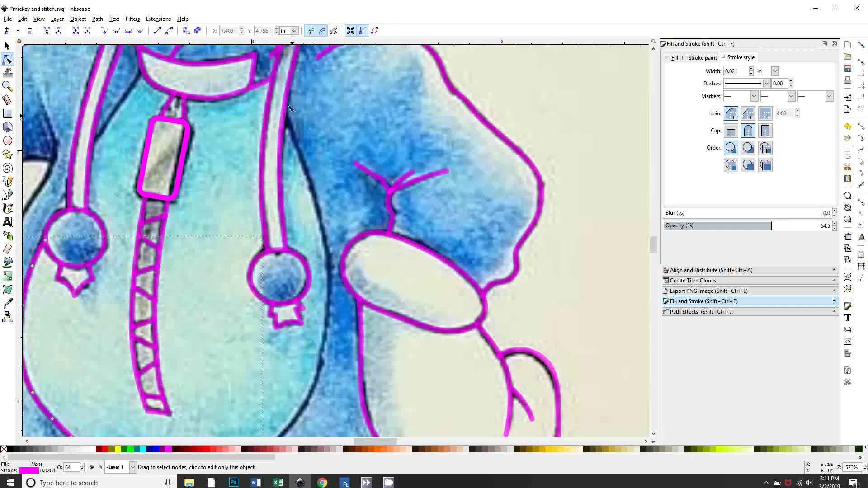
left_click(8, 195)
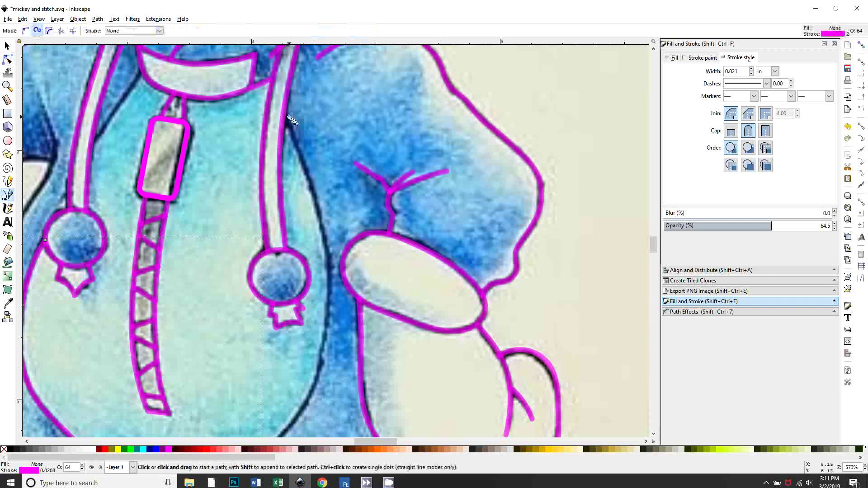
key("plus")
key("plus")
scroll(313, 159, "up", 6)
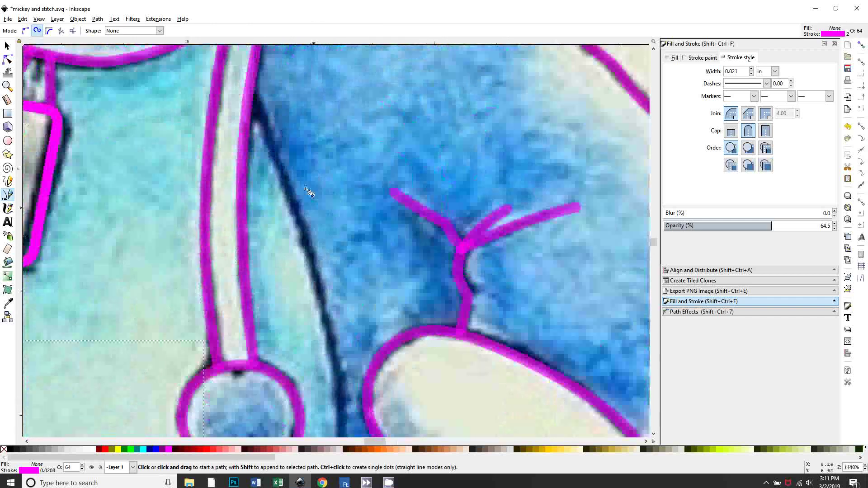
left_click(251, 95)
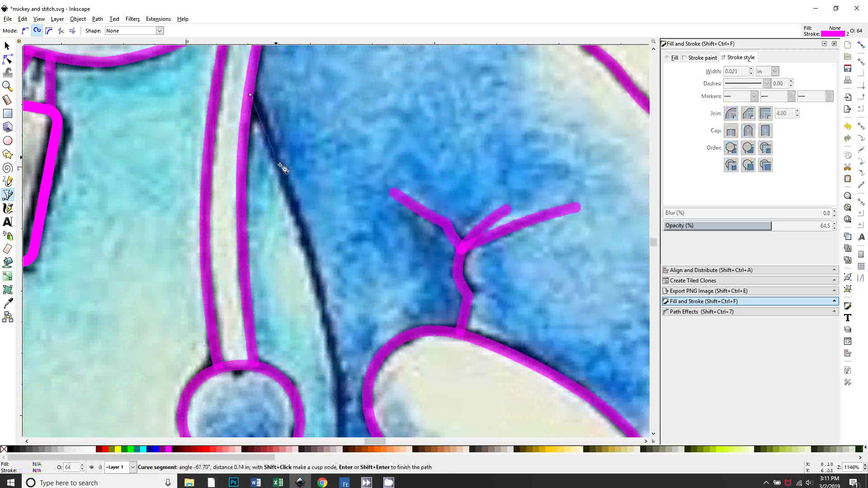
left_click(317, 265)
scroll(324, 261, "down", 8)
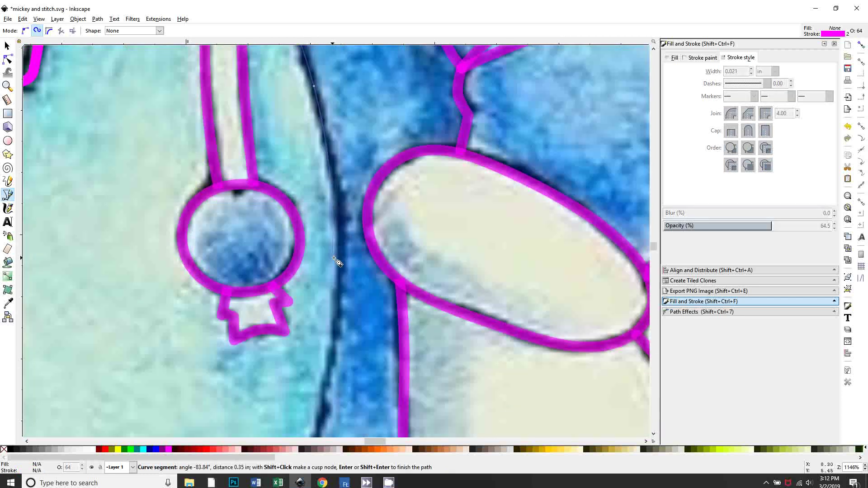
left_click(338, 259)
Step: Continue the path along the belly's lower right curve and finish it on the crotch arch line
scroll(334, 261, "down", 5)
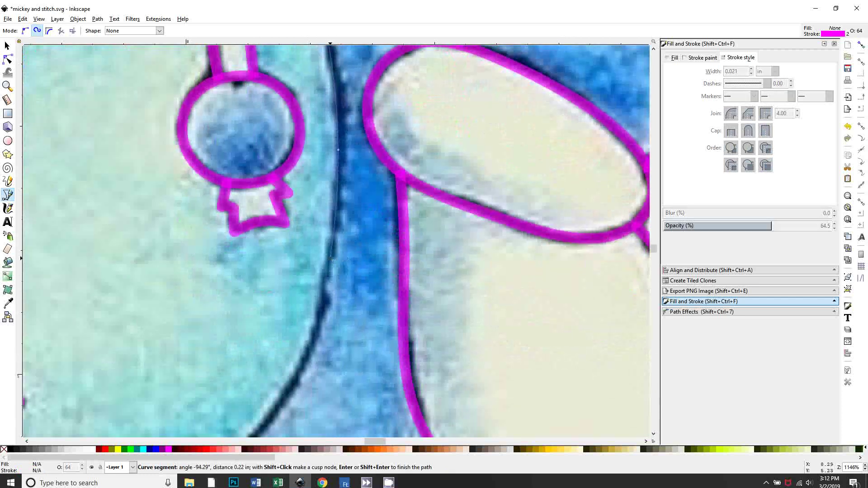
scroll(332, 259, "down", 8)
left_click(295, 203)
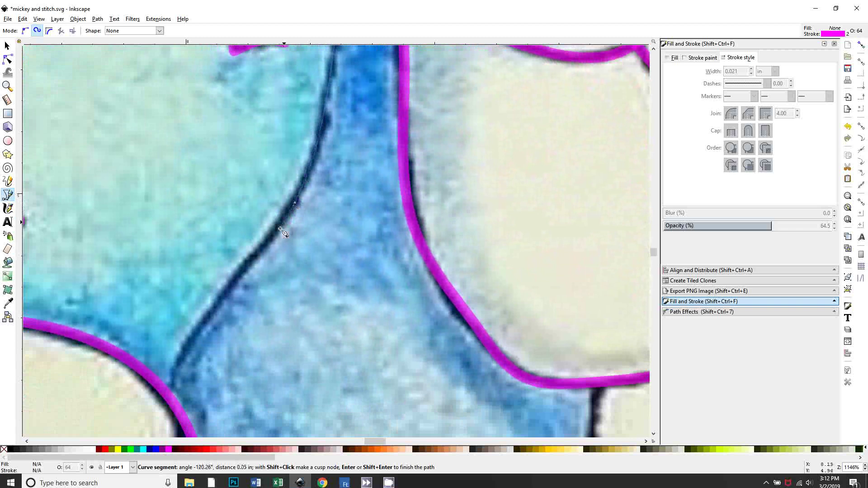
scroll(273, 238, "down", 5)
left_click(237, 166)
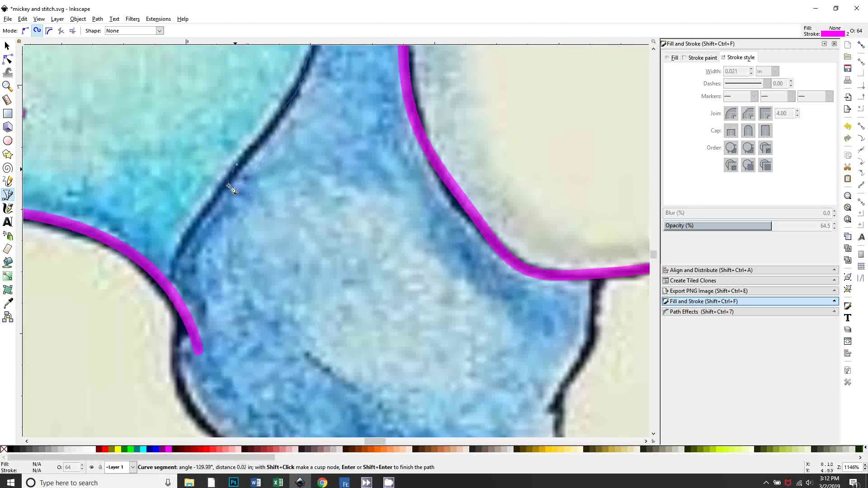
left_click(181, 256)
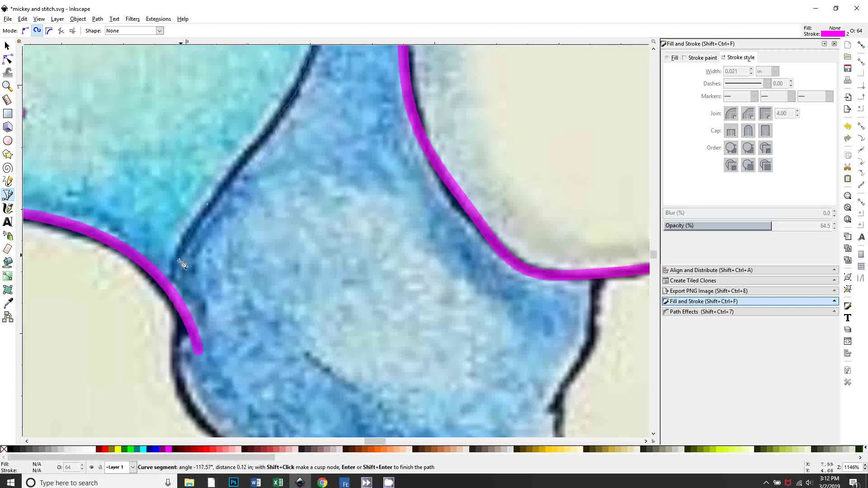
double_click(171, 287)
scroll(379, 282, "up", 10)
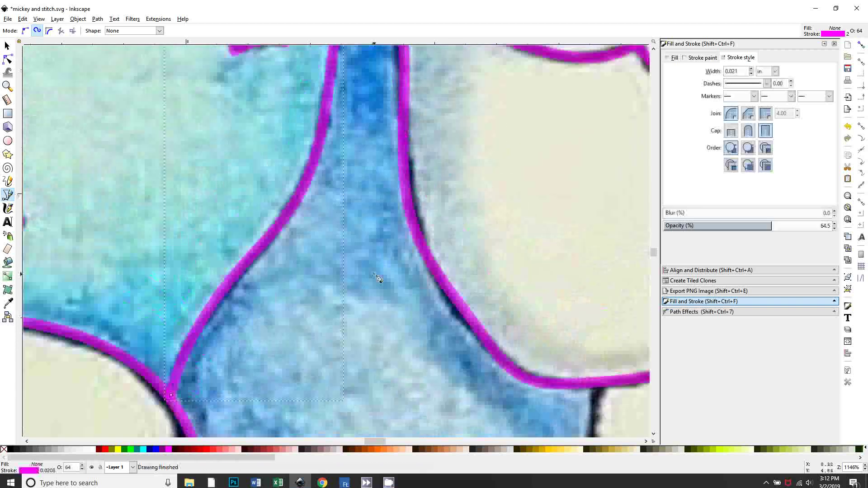
Step: Convert the belly's right-edge path to a plain path with Object to Path
scroll(357, 270, "down", 3)
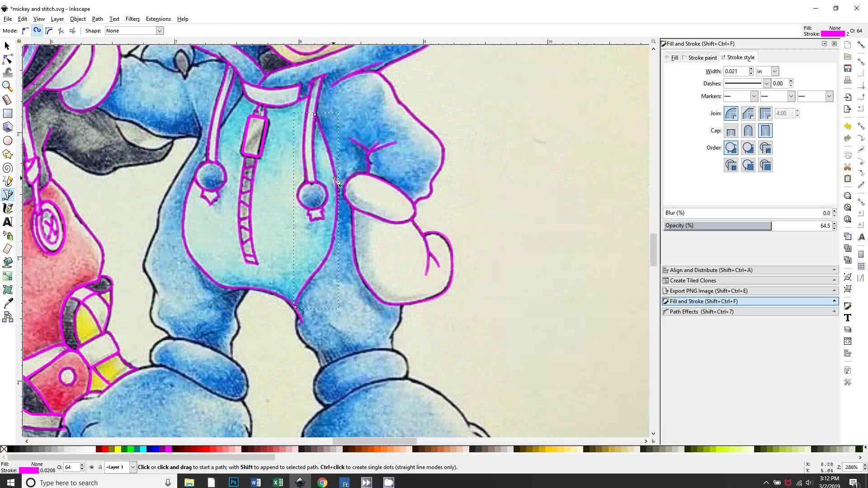
left_click(77, 19)
mouse_move(98, 19)
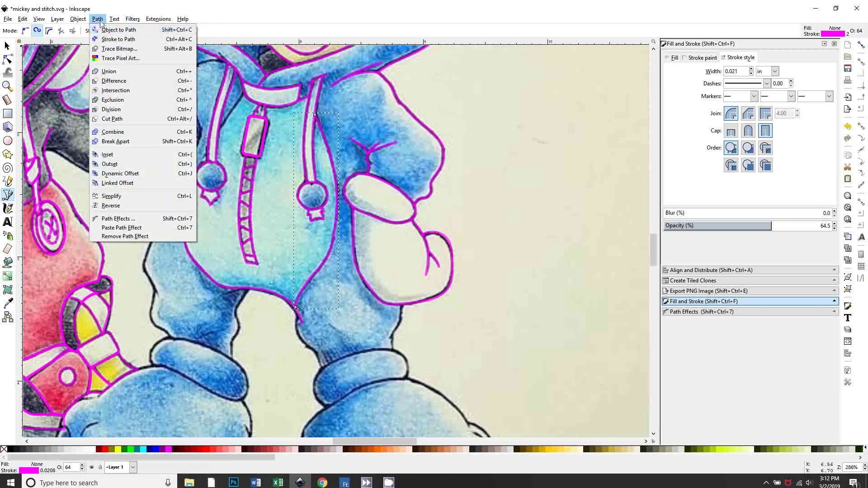
left_click(99, 20)
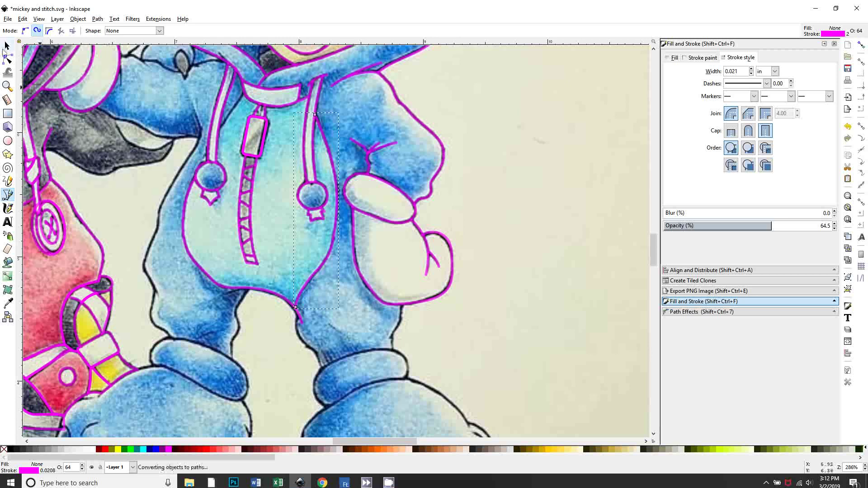
left_click(7, 47)
Step: Nudge two nodes on the belly's right edge, beside and below the pompom, to follow the drawn outline, then deselect the path
key("n")
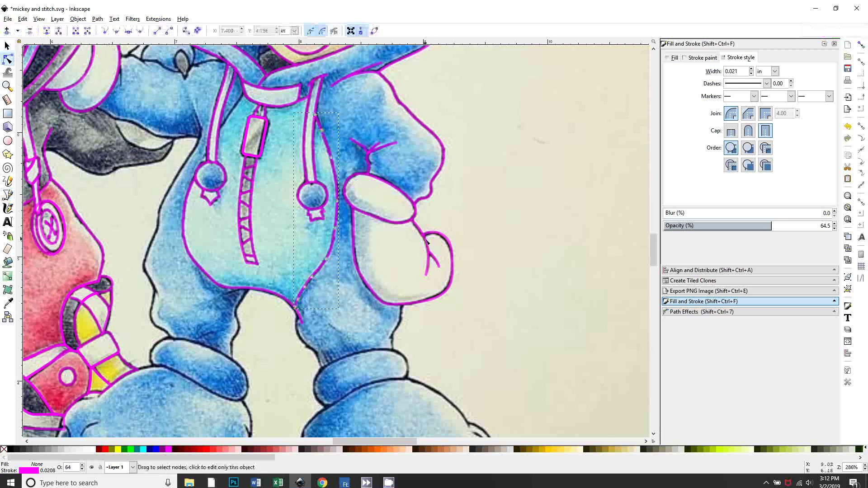
key("plus")
key("plus")
scroll(433, 274, "right", 3)
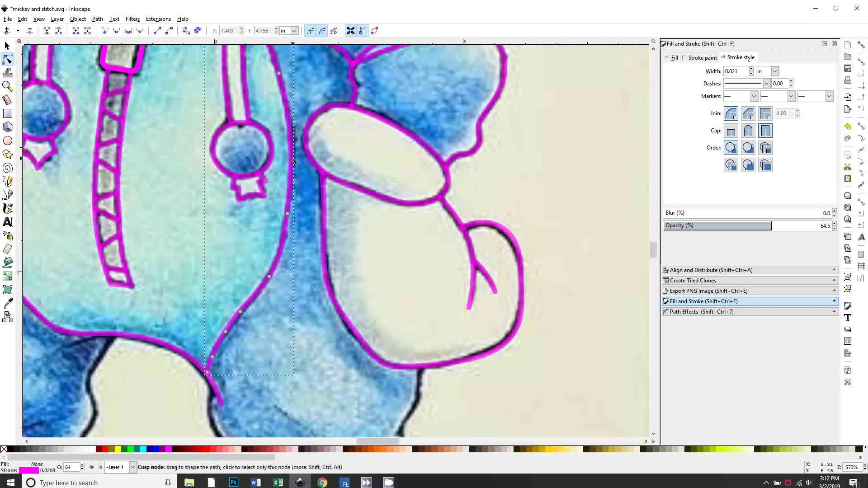
left_click_drag(292, 160, 293, 159)
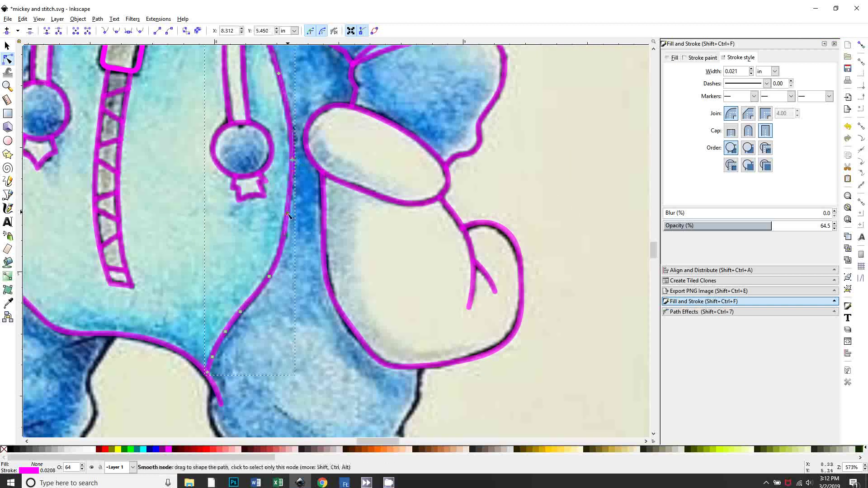
left_click_drag(288, 213, 288, 212)
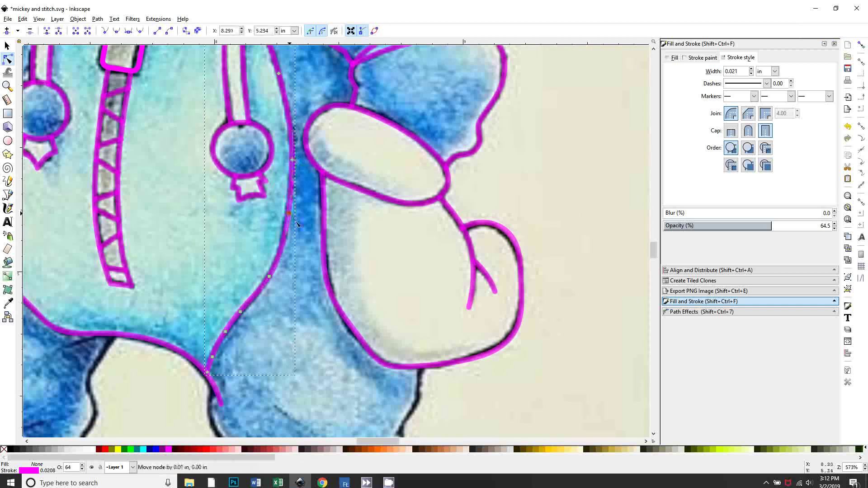
left_click(417, 277)
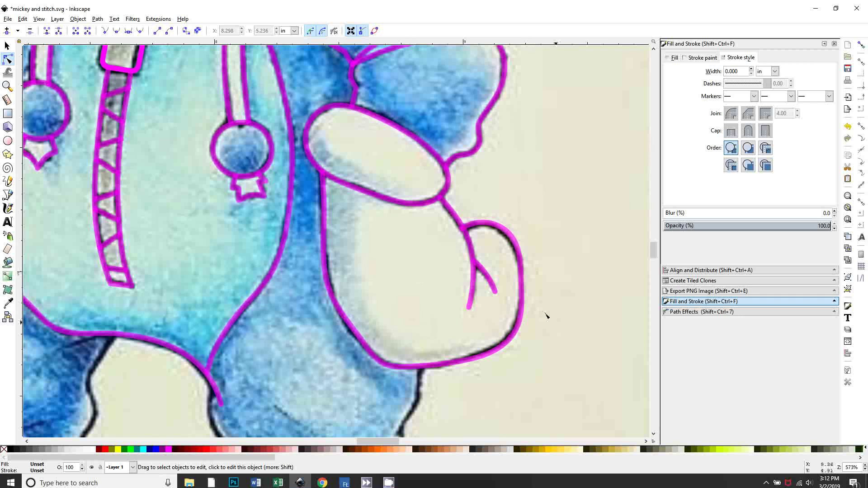
scroll(408, 342, "down", 10)
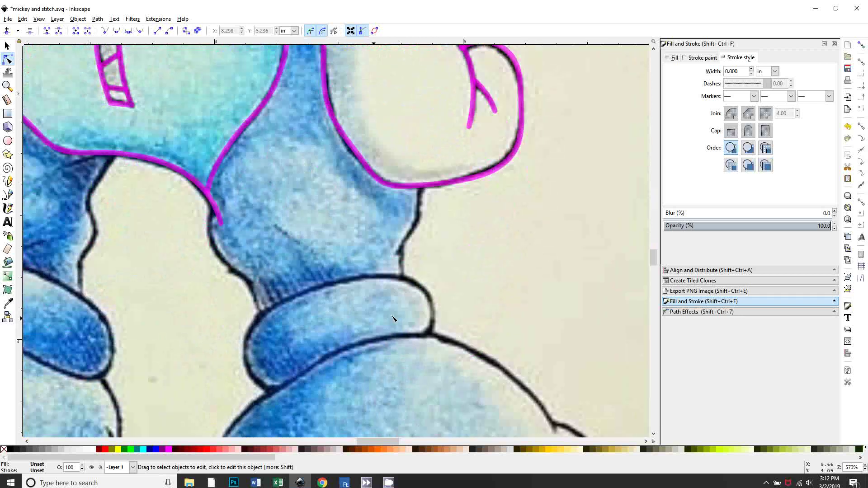
scroll(400, 284, "down", 3)
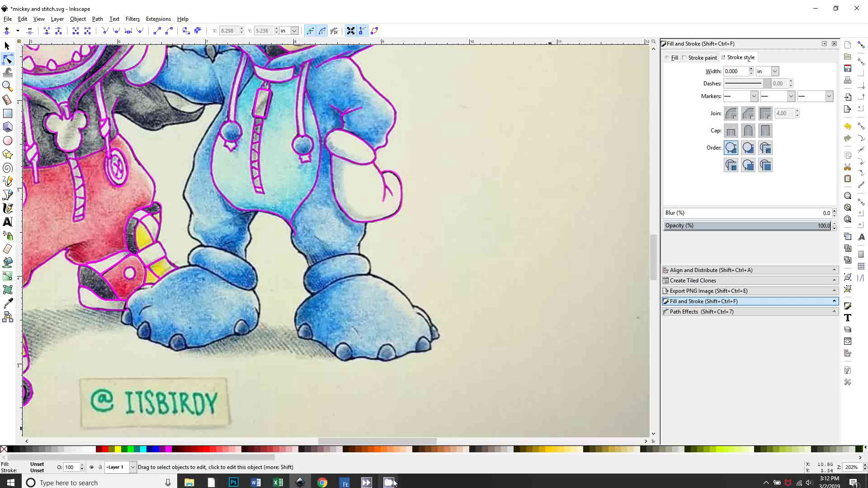
left_click(389, 482)
left_click(342, 439)
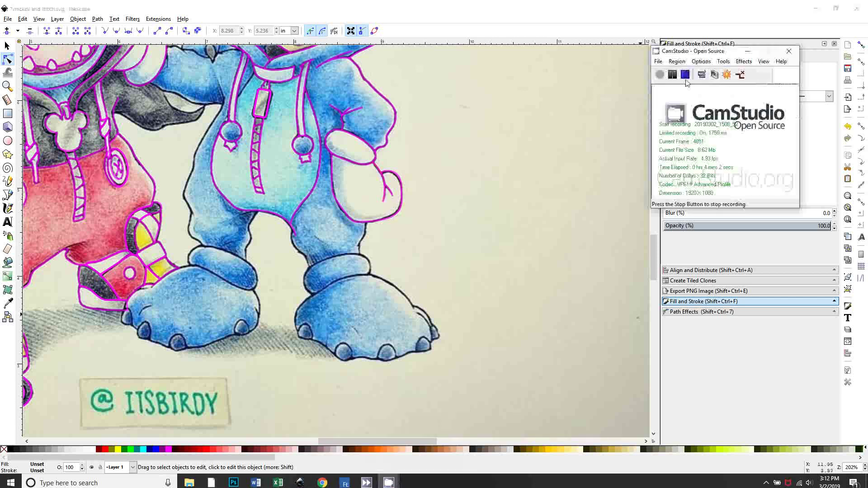